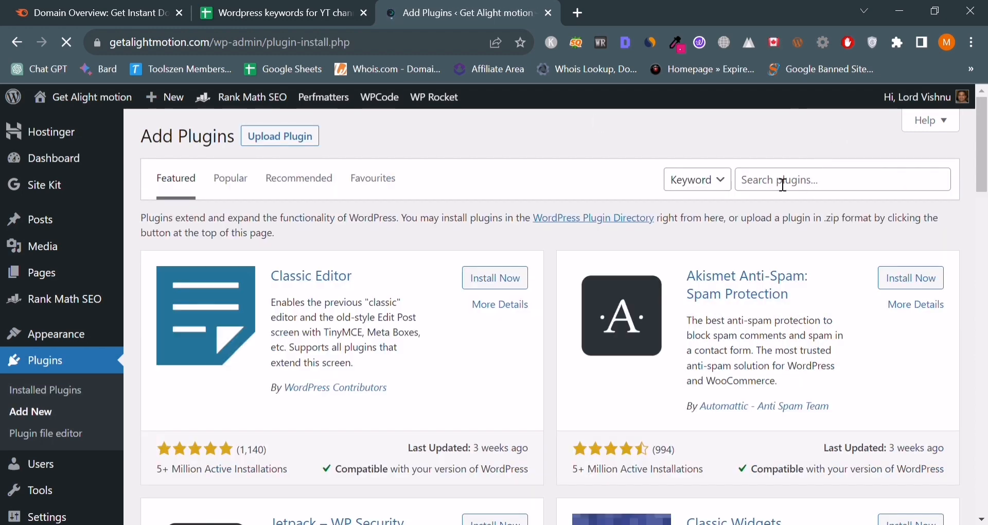
Search the plugin directory for "updraft", and install and activate the UpdraftPlus WordPress Backup & Migration Plugin
left_click(780, 186)
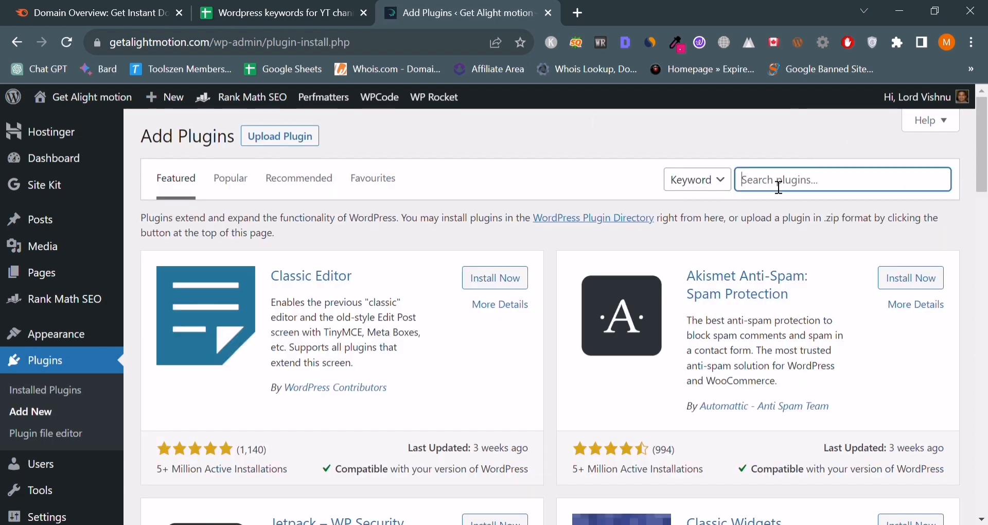
type("updarft")
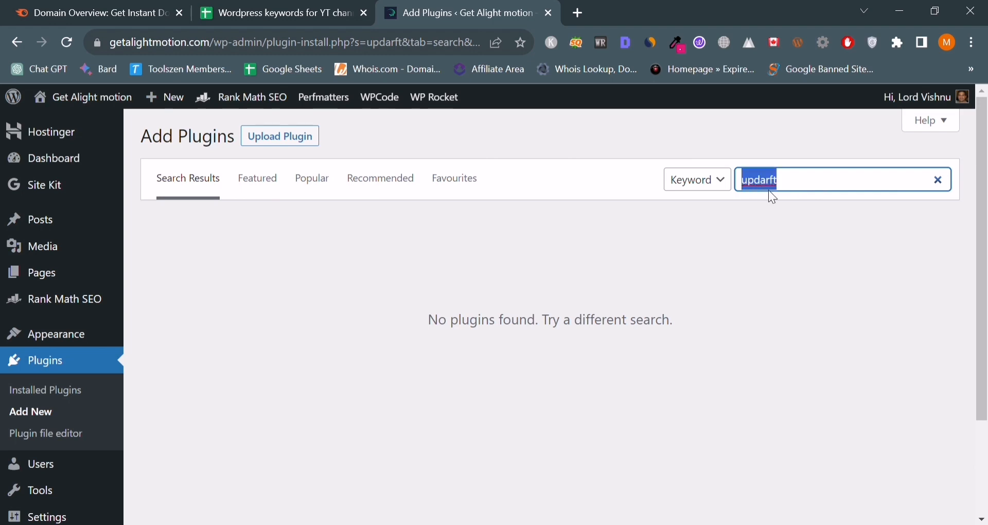
type("updraft")
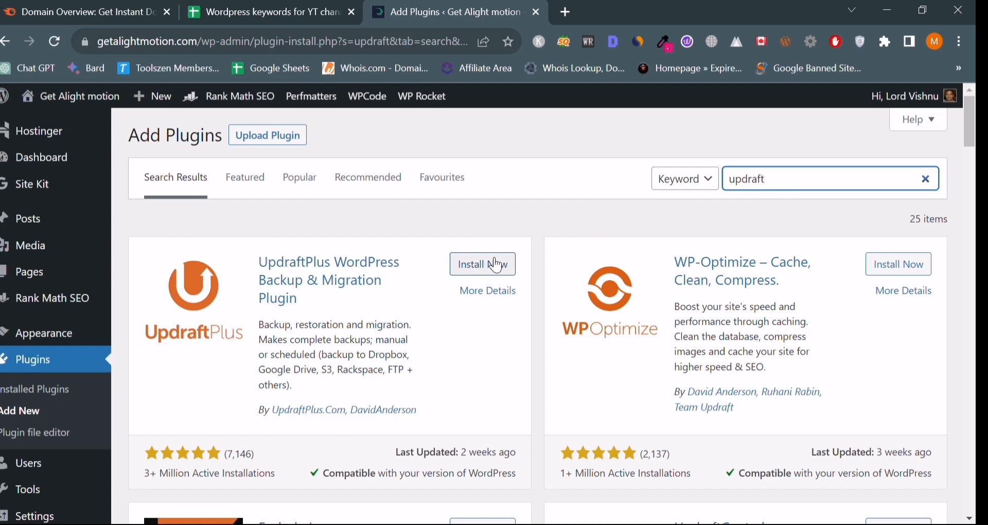
left_click(509, 265)
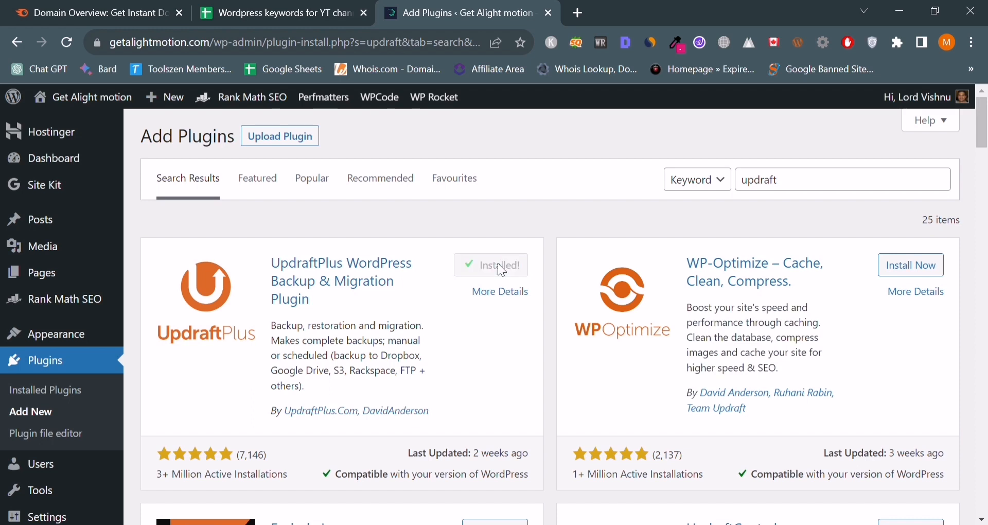
left_click(502, 266)
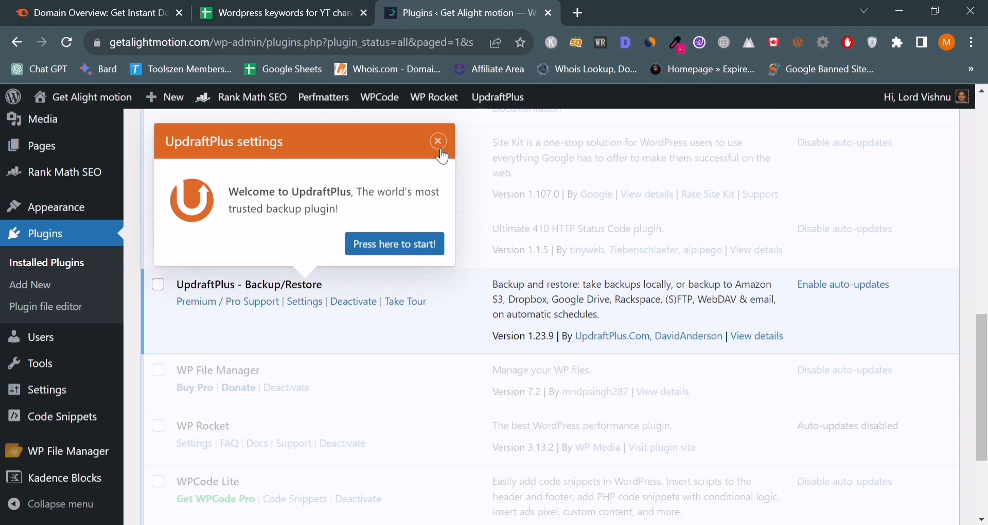
Dismiss the UpdraftPlus welcome prompt and open the plugin's backup schedule and storage settings
left_click(439, 142)
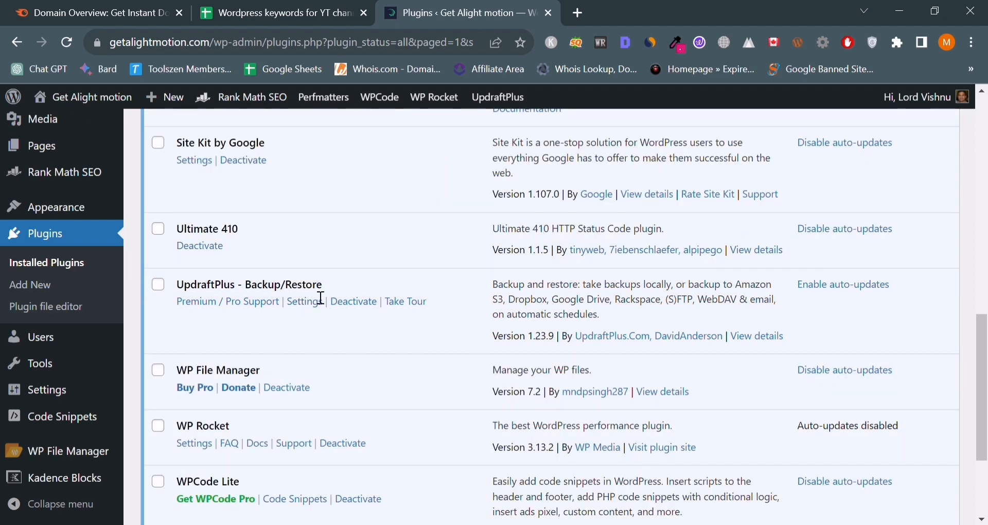
left_click(306, 307)
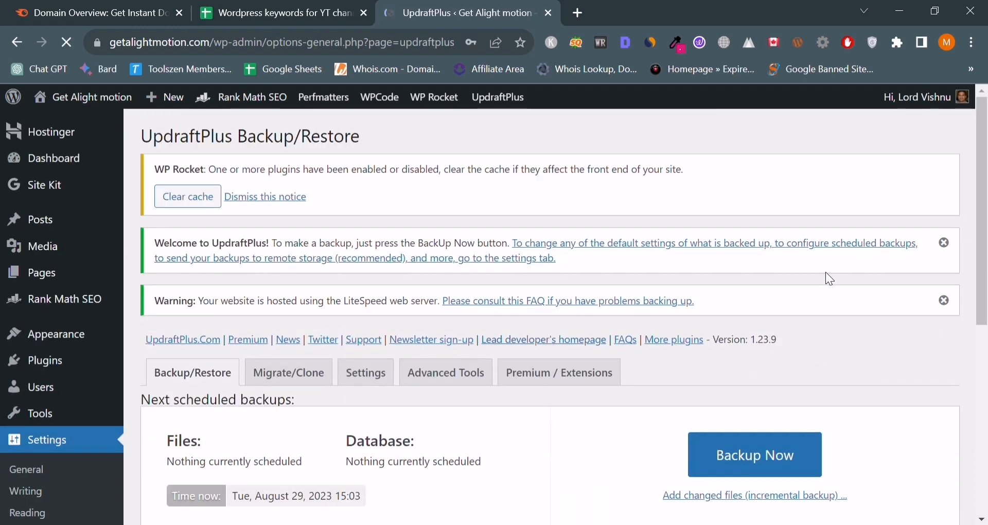
left_click_drag(982, 202, 986, 244)
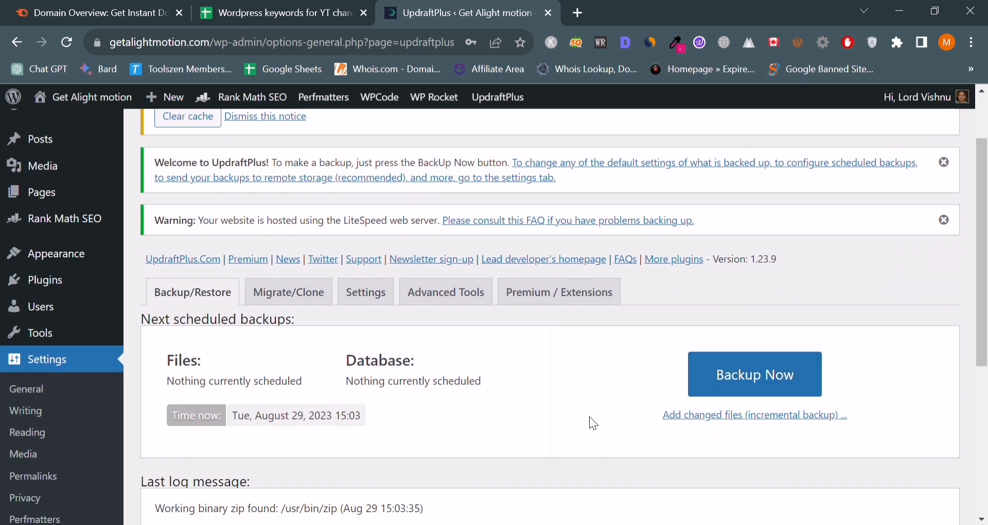
left_click(361, 294)
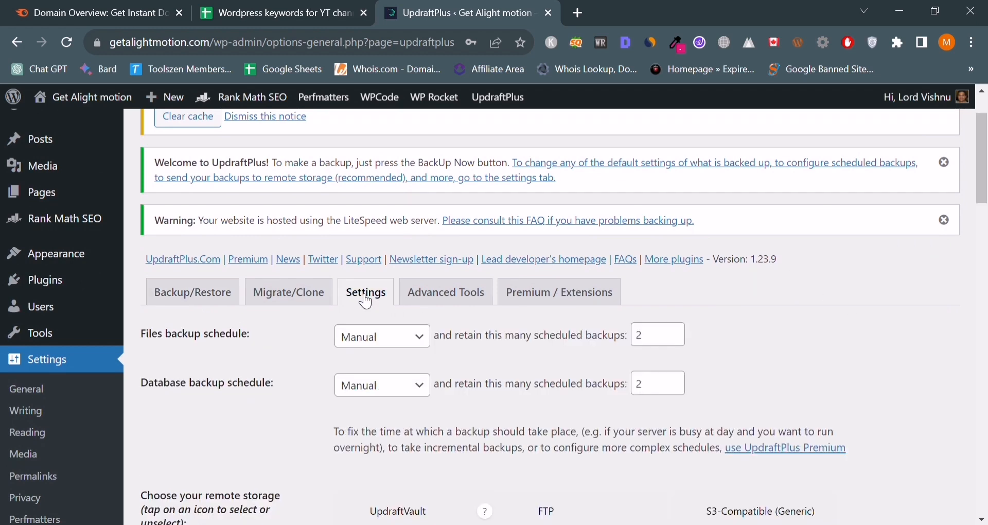
Set both the files backup schedule and the database backup schedule to Weekly
left_click(377, 338)
left_click(385, 438)
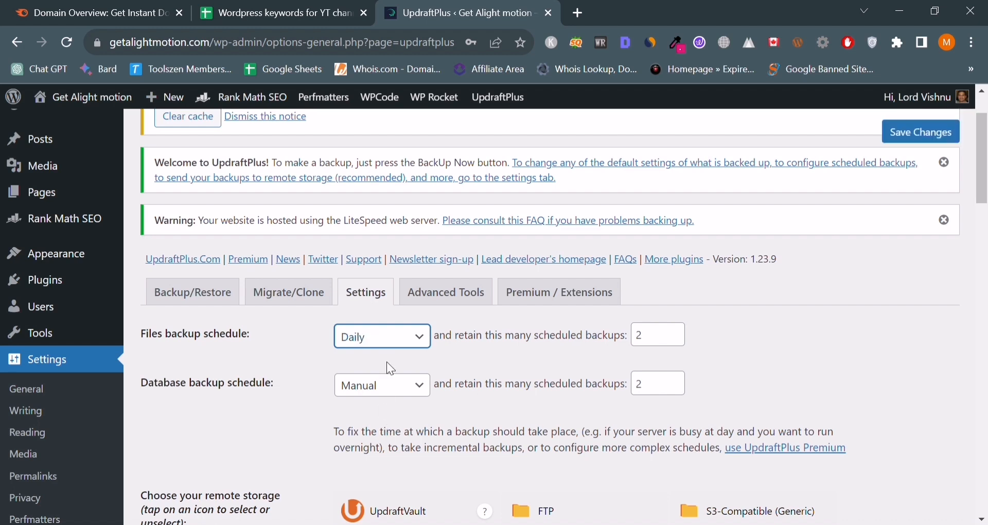
left_click(367, 444)
left_click(378, 395)
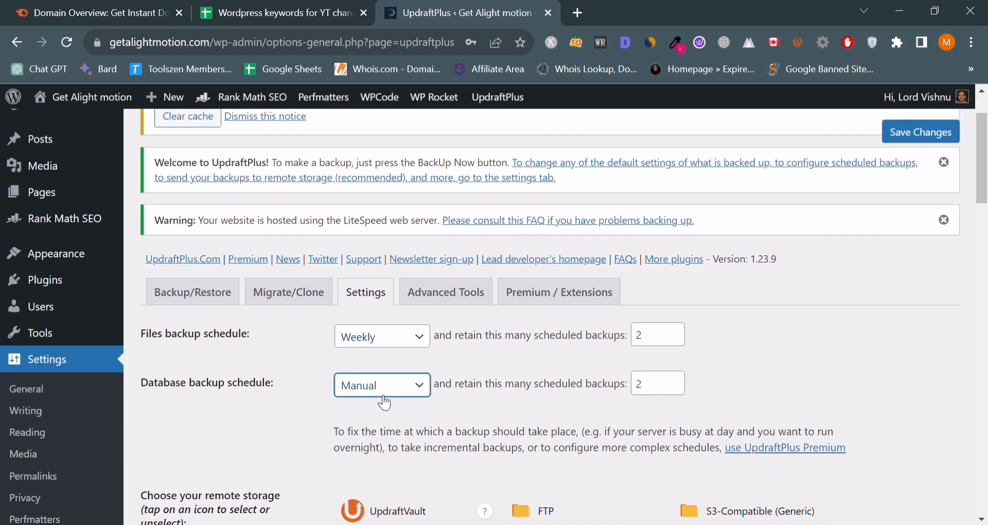
left_click(371, 332)
Set the number of retained scheduled backups to 5 for both files and database
double_click(658, 341)
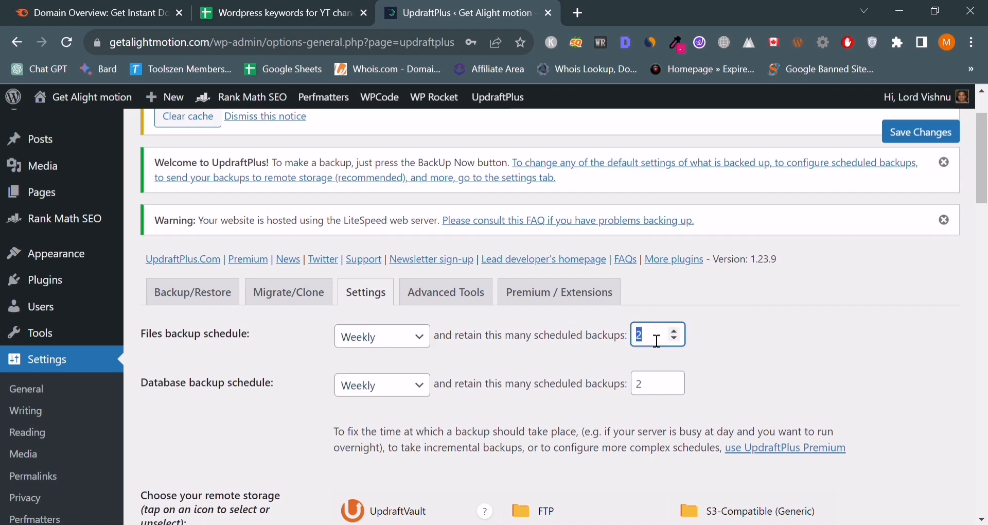
type("5")
double_click(658, 384)
key("BackSpace")
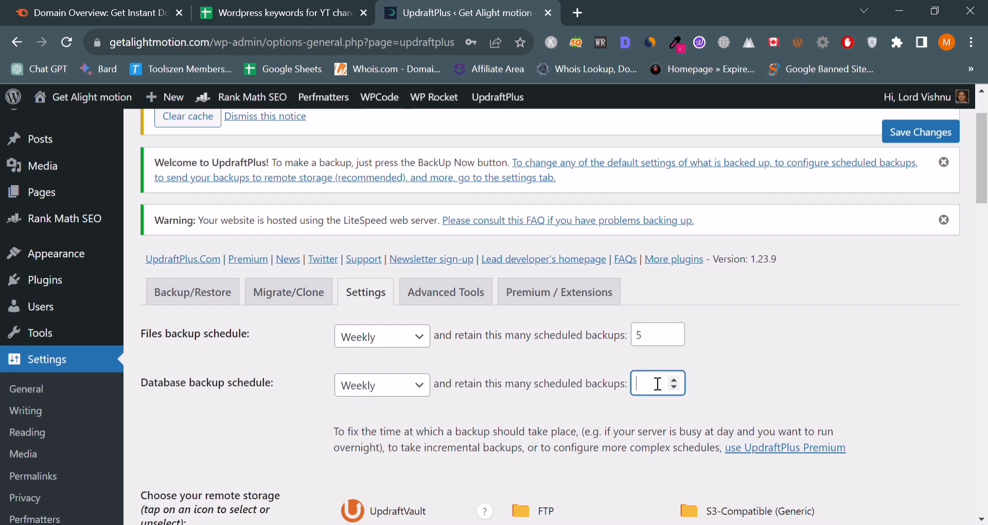
type("5")
Set both the database backup schedule and the files backup schedule to Daily
left_click(396, 385)
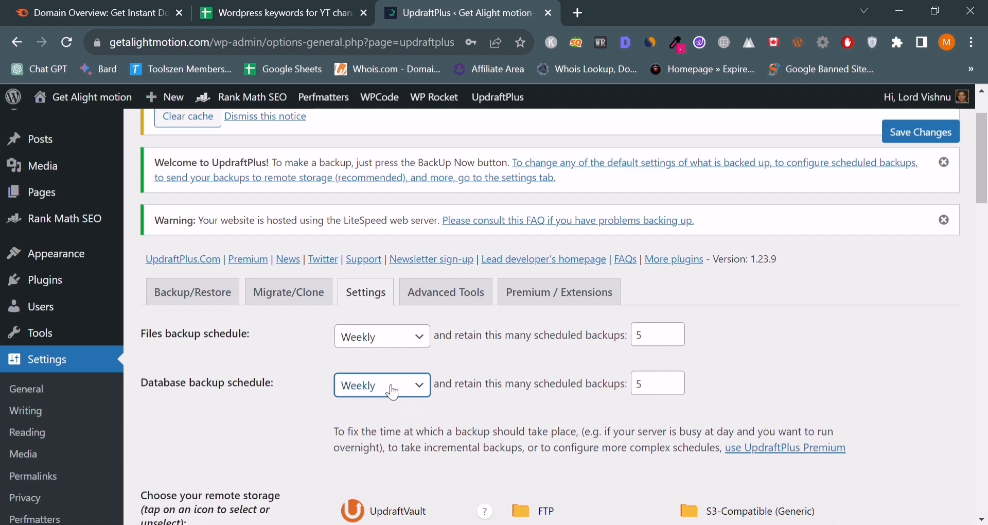
left_click(373, 323)
left_click(378, 340)
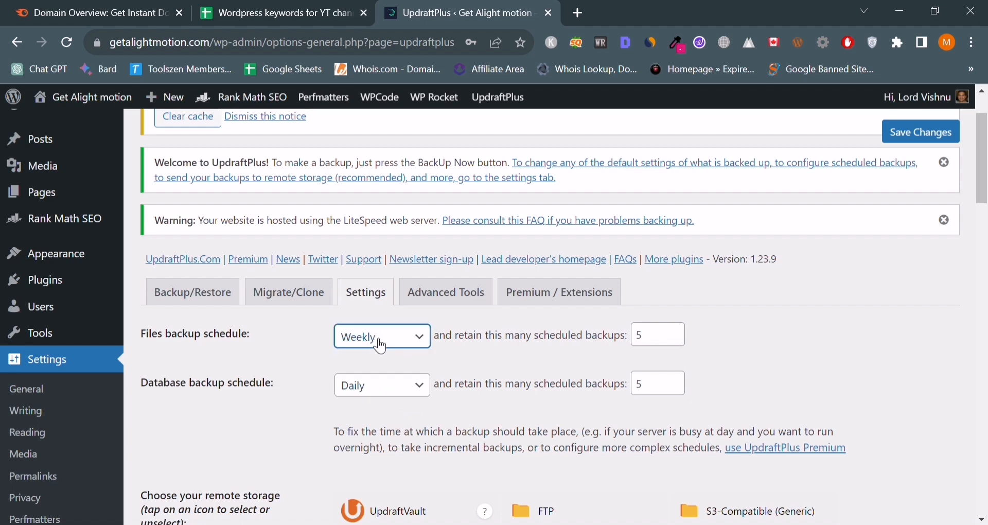
left_click(369, 437)
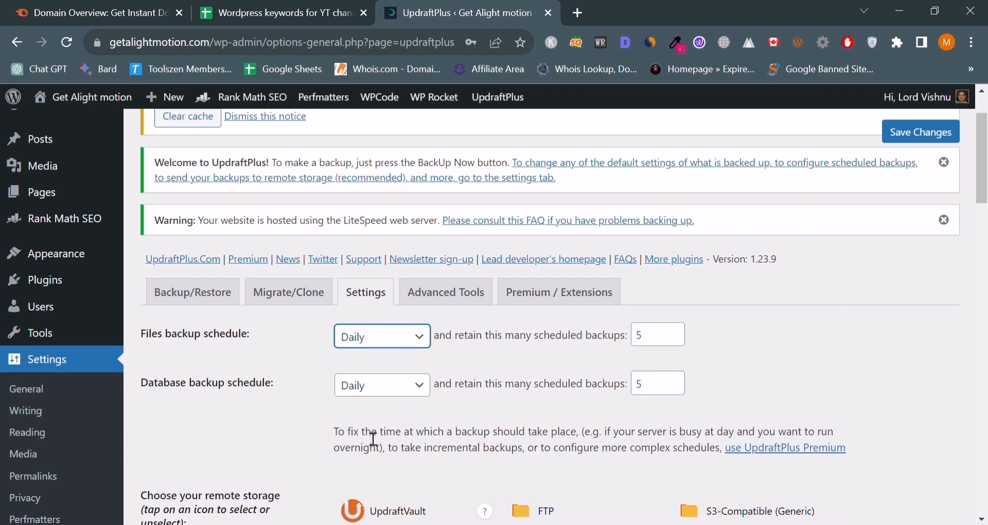
Set the number of retained scheduled backups to 3 for both files and database
left_click(650, 341)
double_click(650, 341)
type("3")
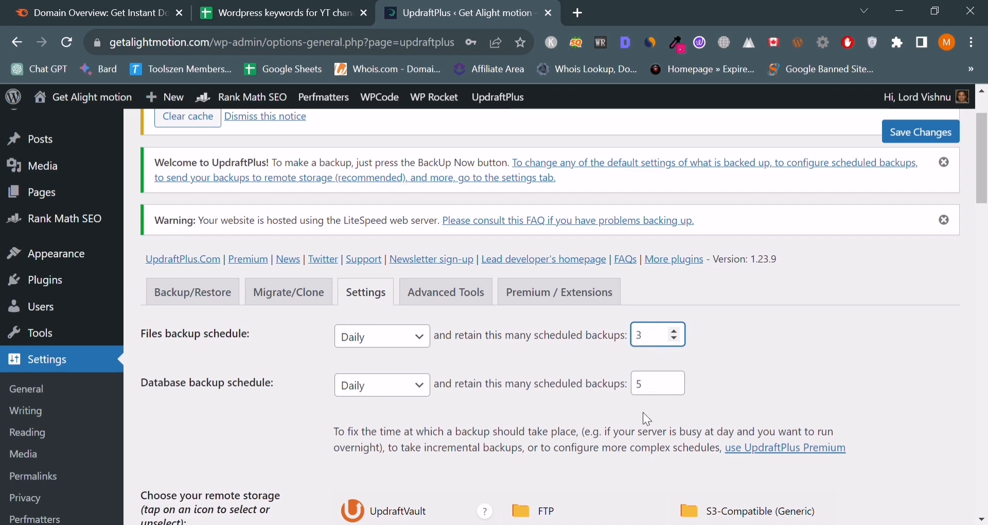
left_click(653, 391)
double_click(655, 392)
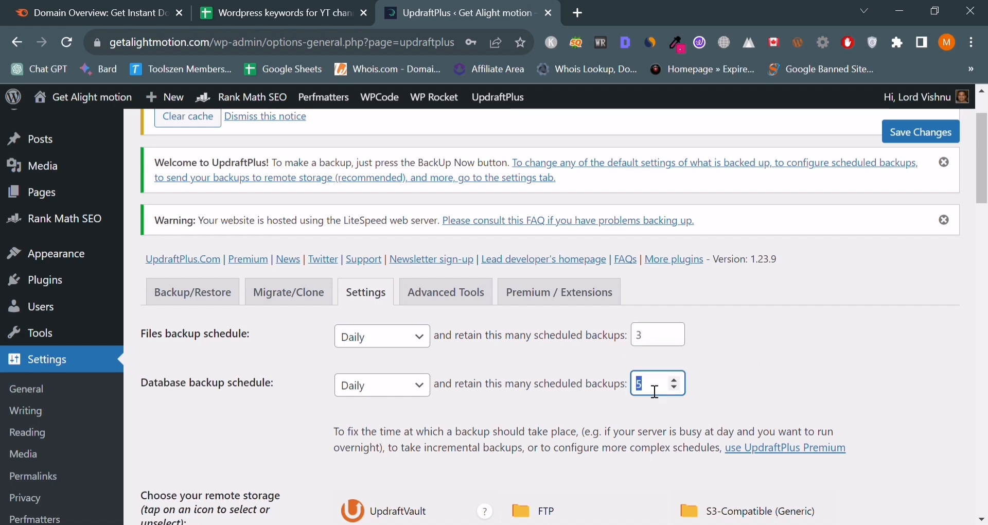
type("3")
left_click(802, 385)
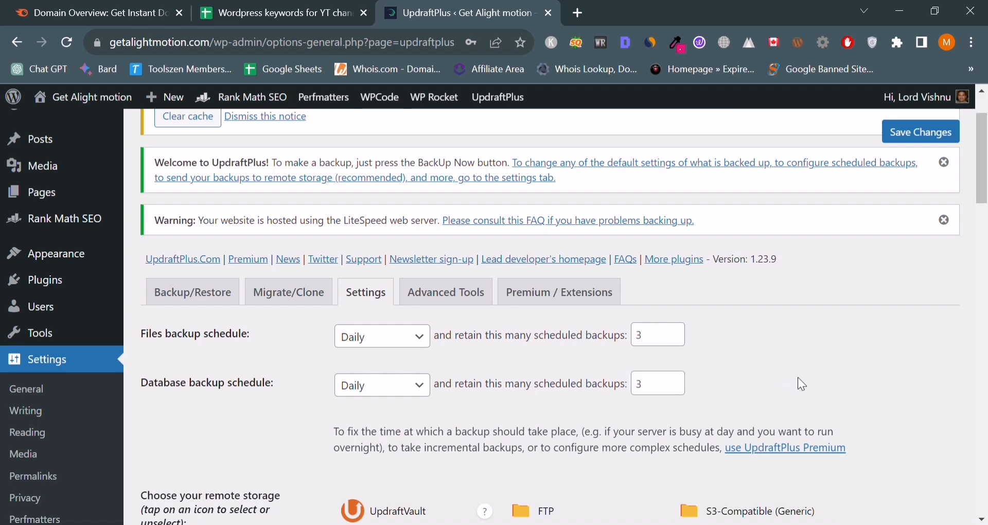
Choose Google Drive as the remote storage for backups and save the UpdraftPlus settings
left_click_drag(983, 184, 987, 264)
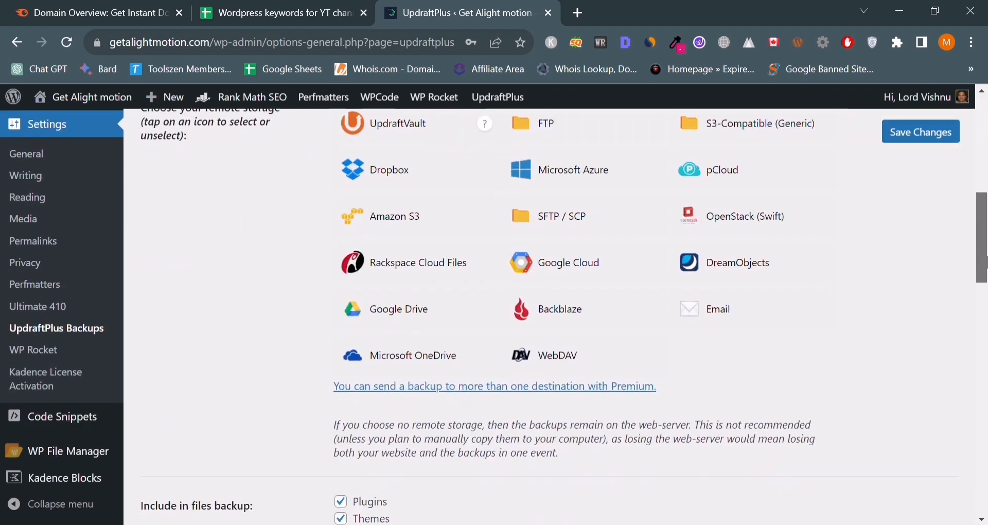
left_click(424, 319)
left_click_drag(984, 236, 985, 298)
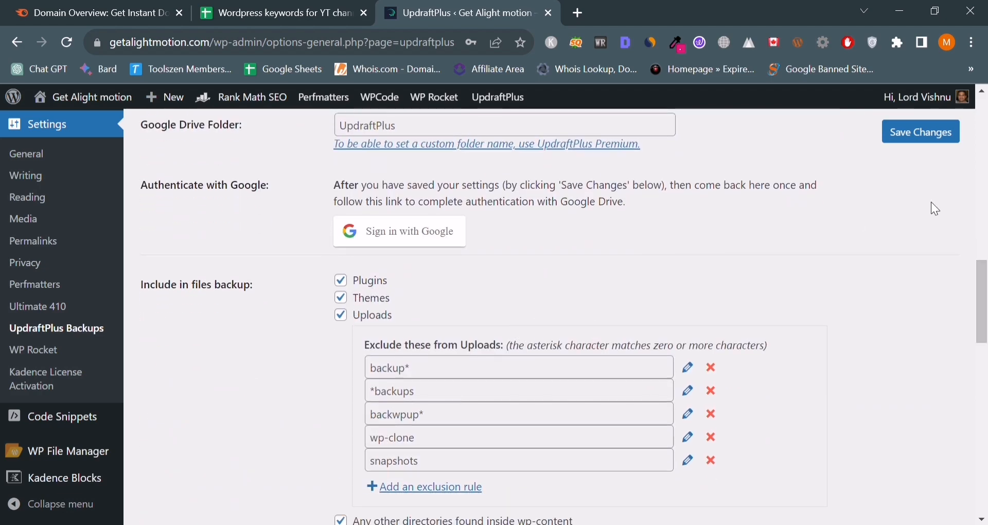
left_click_drag(983, 308, 955, 439)
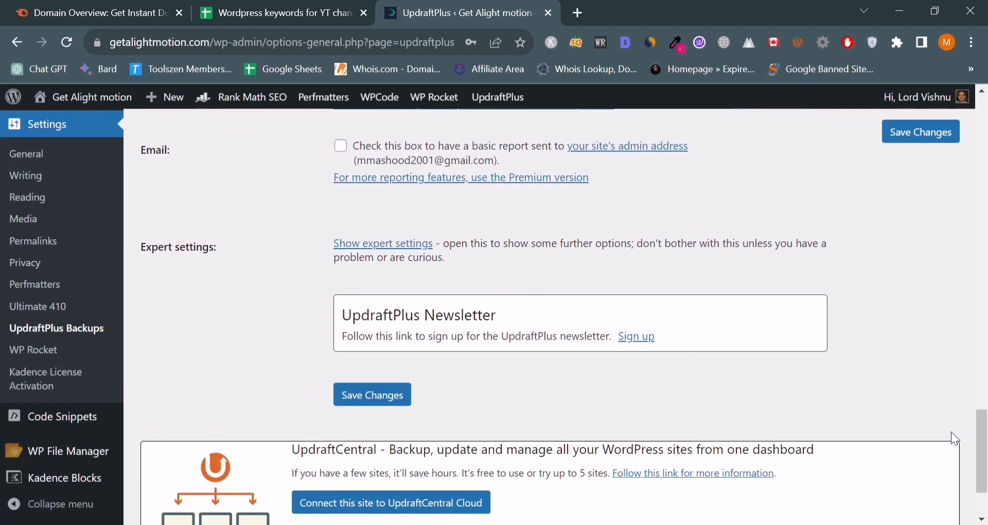
left_click(359, 401)
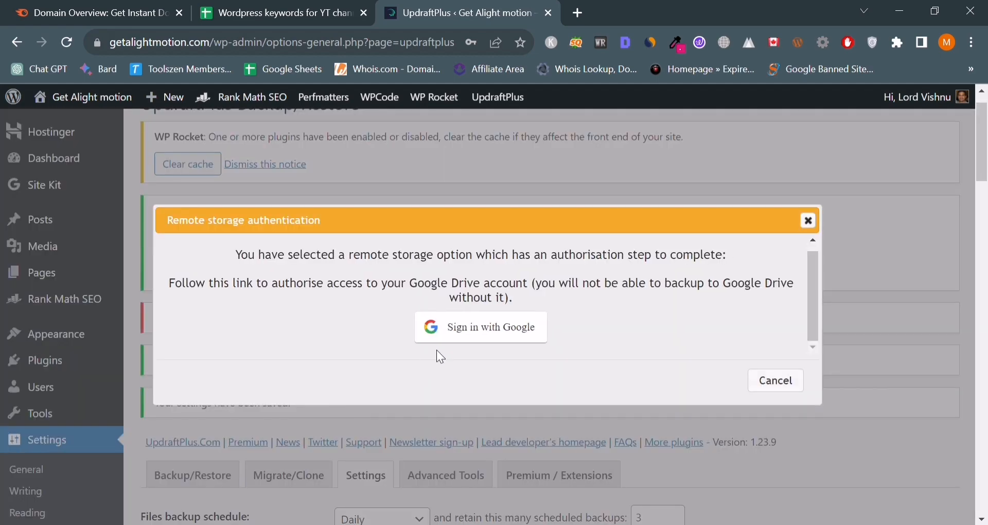
Authorise UpdraftPlus to access Google Drive with the listed Google account and complete the setup
left_click(478, 335)
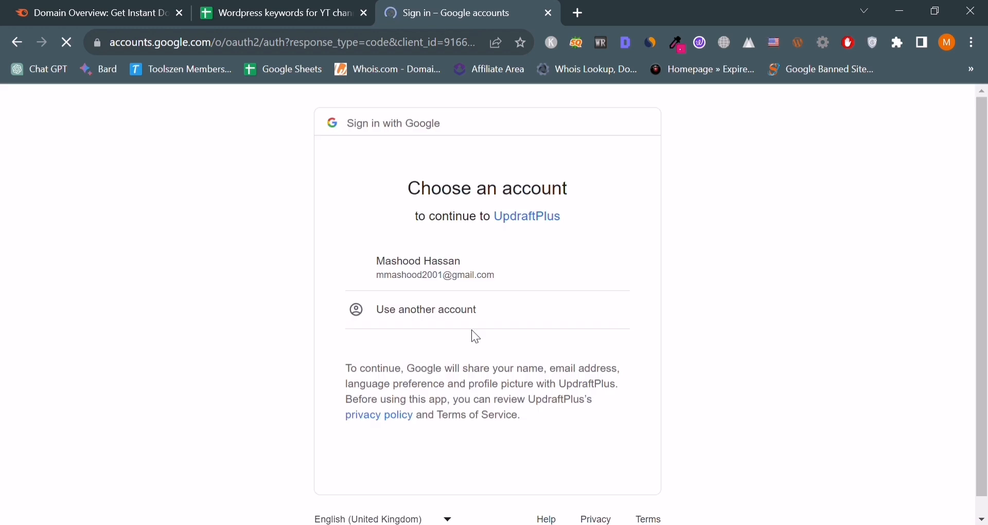
left_click(459, 276)
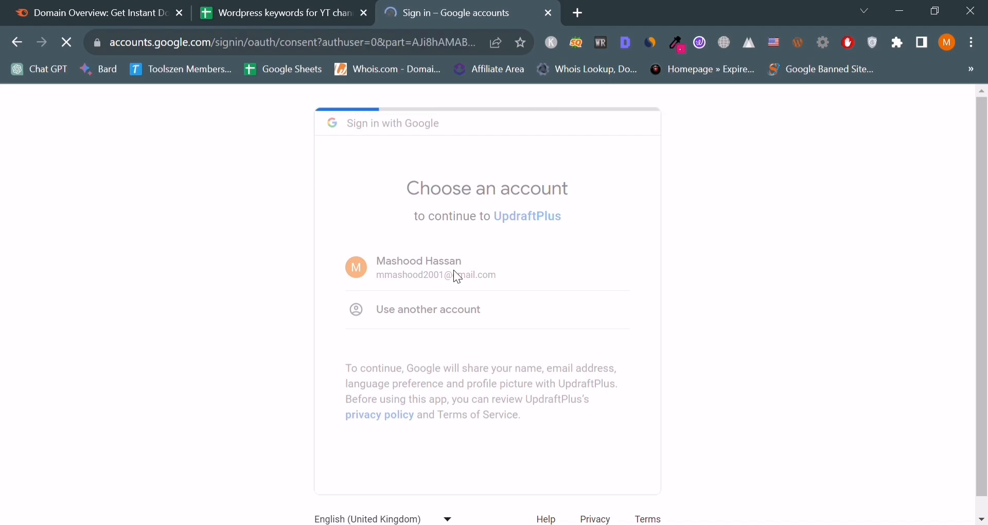
left_click_drag(982, 207, 982, 314)
left_click(577, 413)
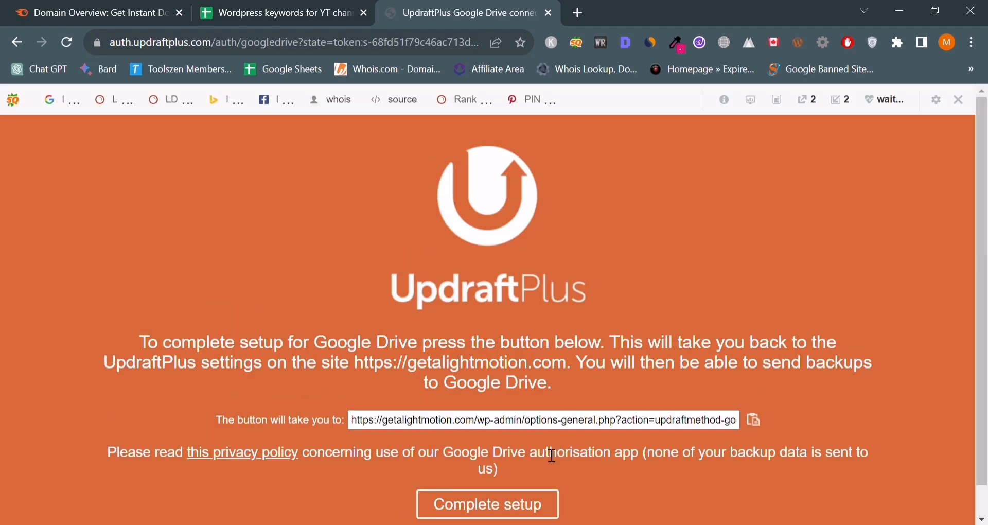
left_click(510, 508)
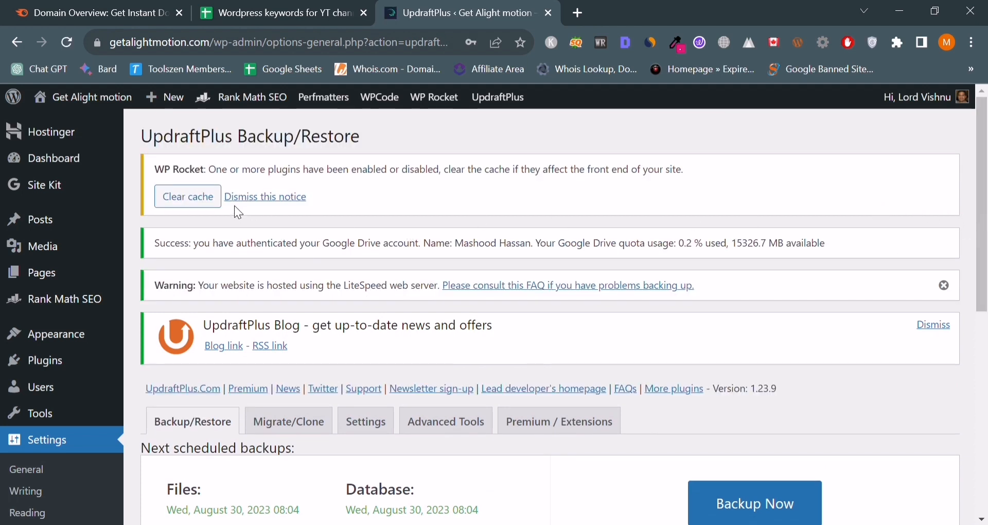
Clear the WP Rocket cache and run a new backup of the database and files to remote storage
left_click(203, 196)
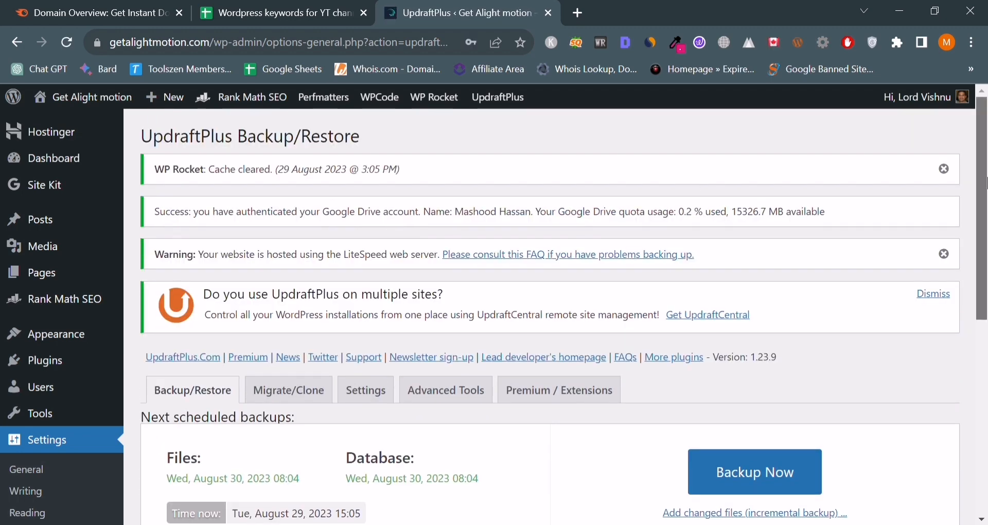
scroll(888, 264, "down", 4)
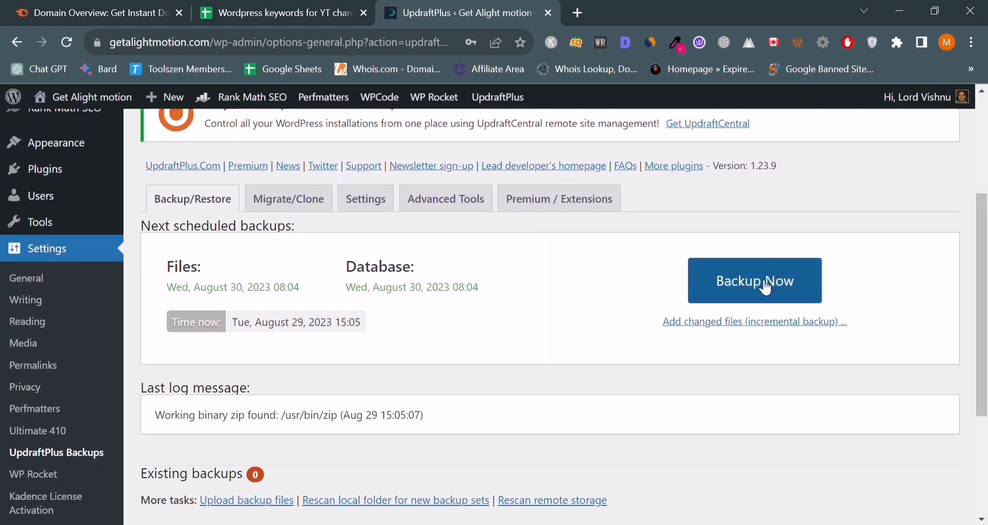
left_click(766, 285)
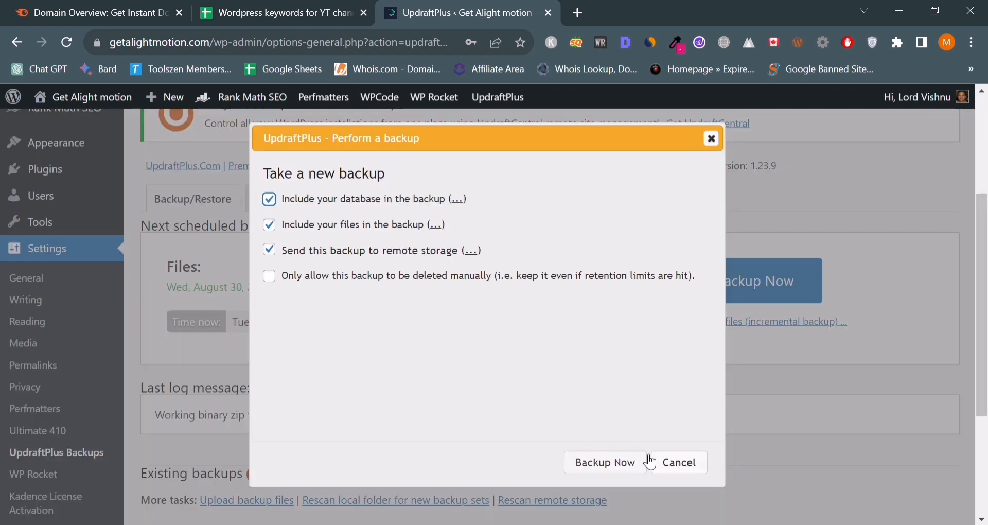
left_click(623, 466)
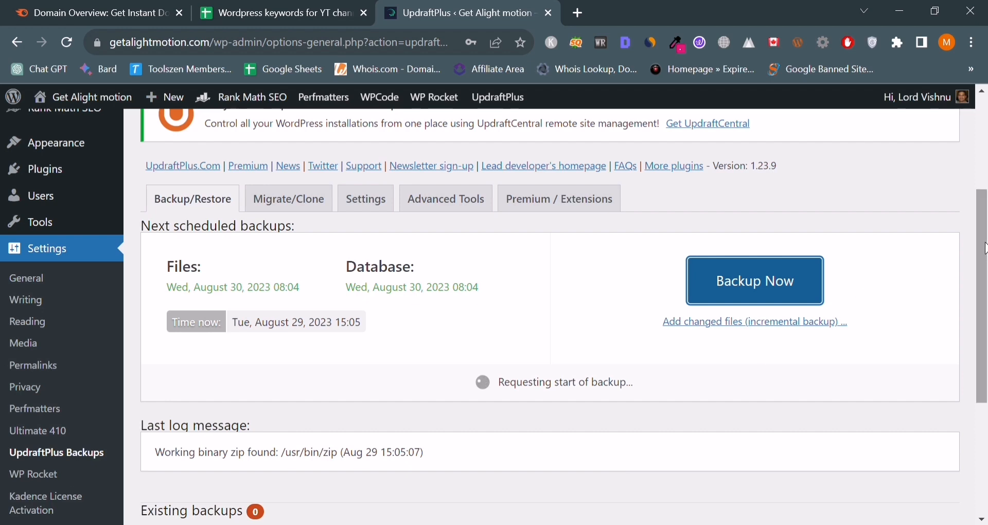
left_click_drag(986, 258, 986, 219)
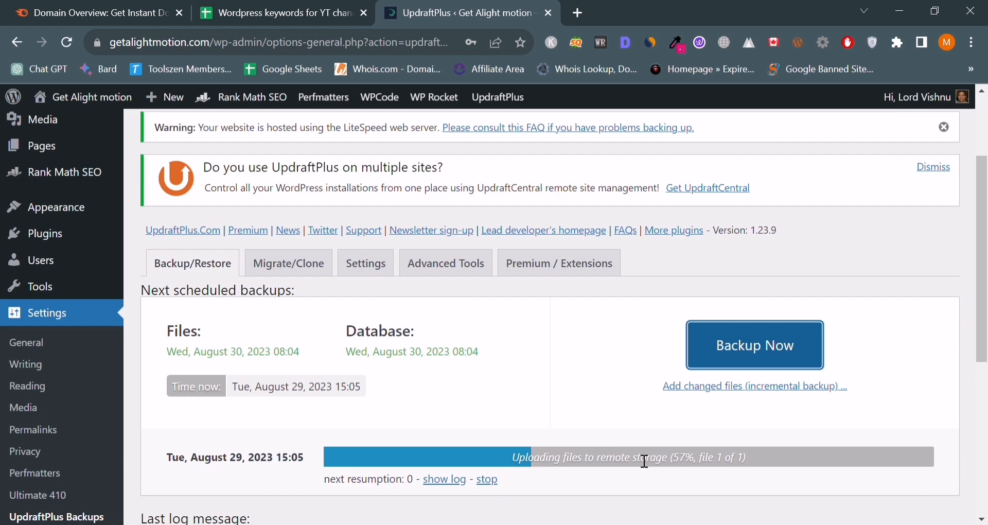
triple_click(565, 464)
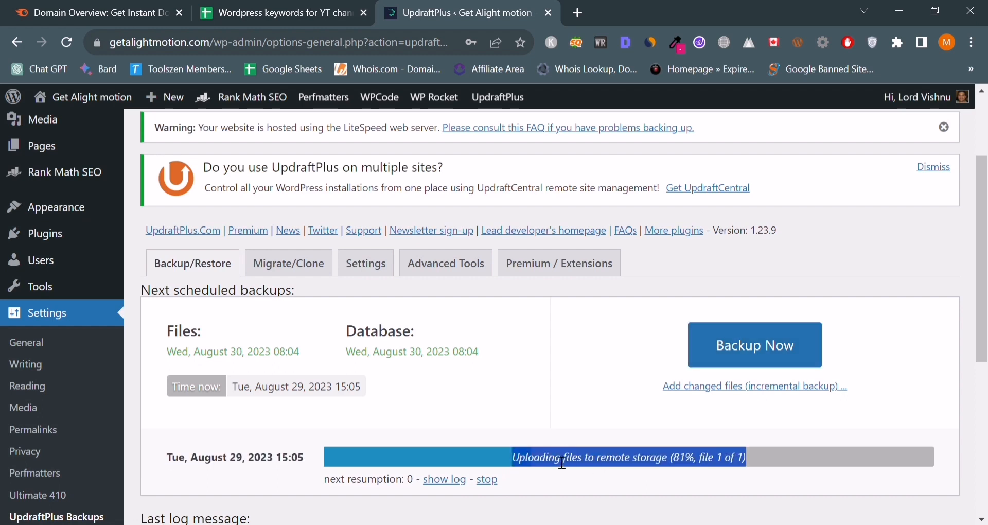
left_click(523, 405)
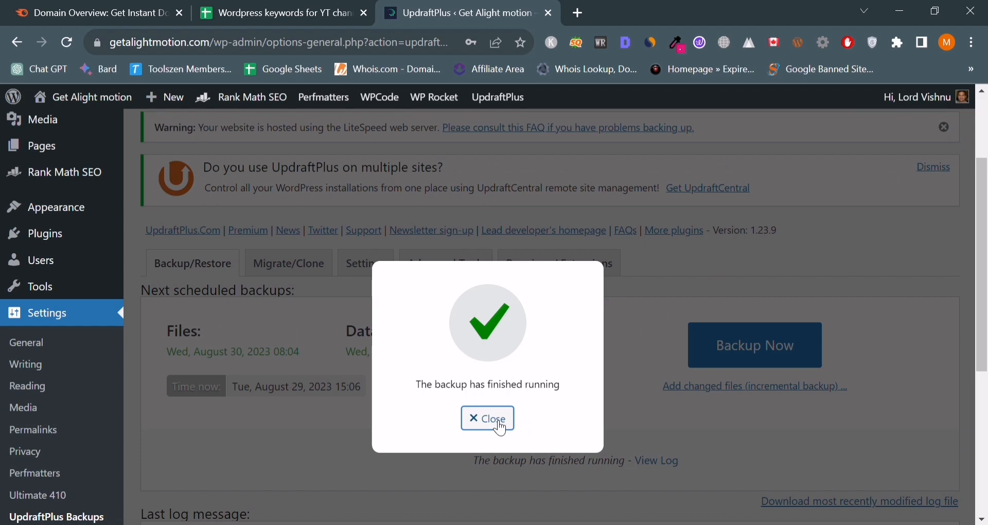
left_click(501, 426)
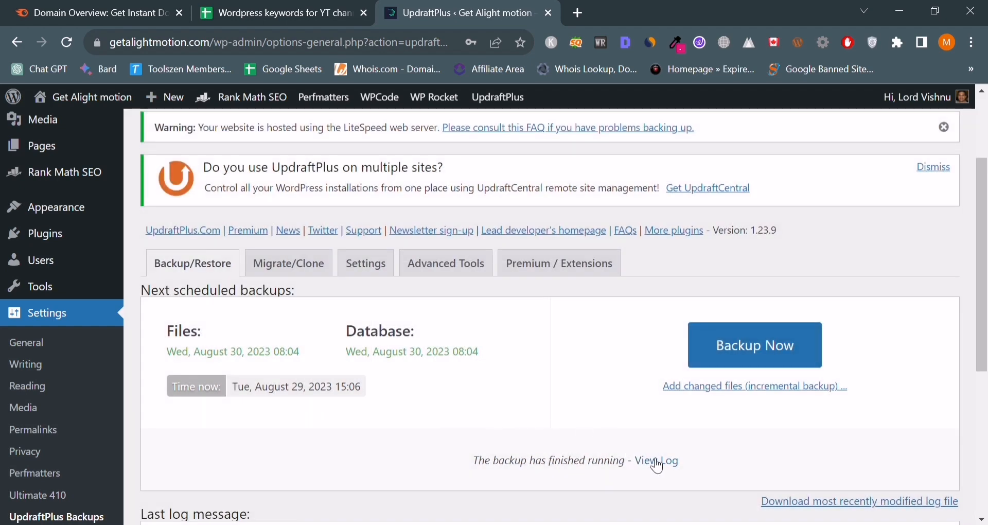
Move the post "How to get alight motion pro for free" to the bin and delete it permanently
left_click_drag(984, 237, 986, 351)
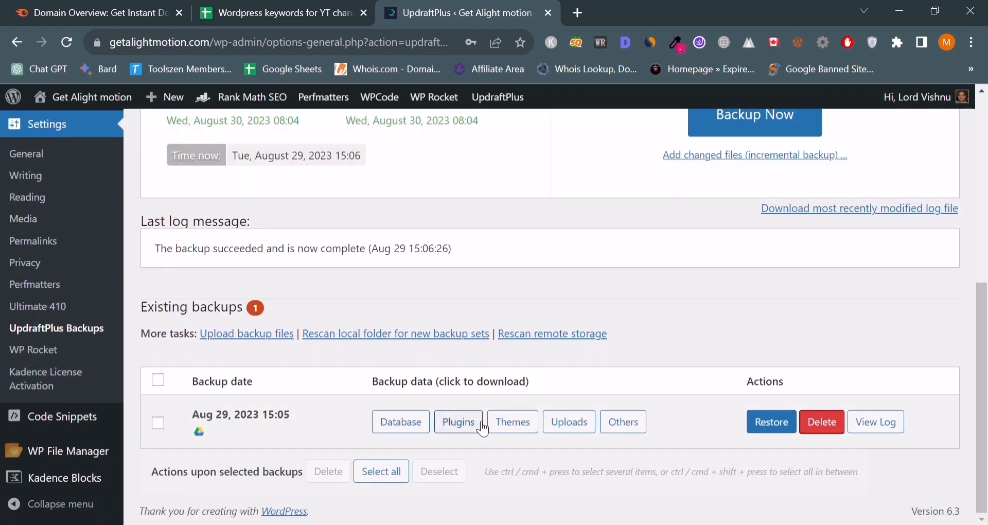
left_click_drag(985, 379, 959, 204)
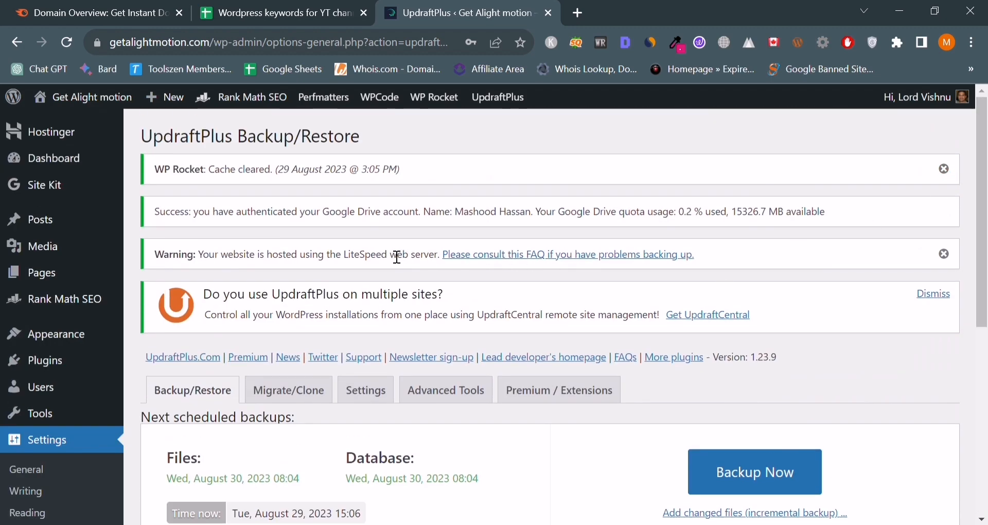
left_click(78, 226)
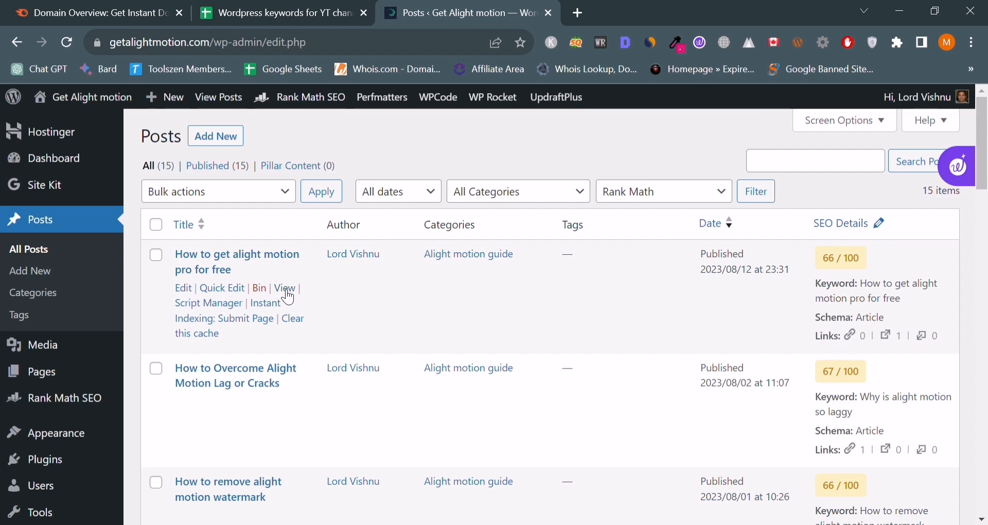
left_click(266, 291)
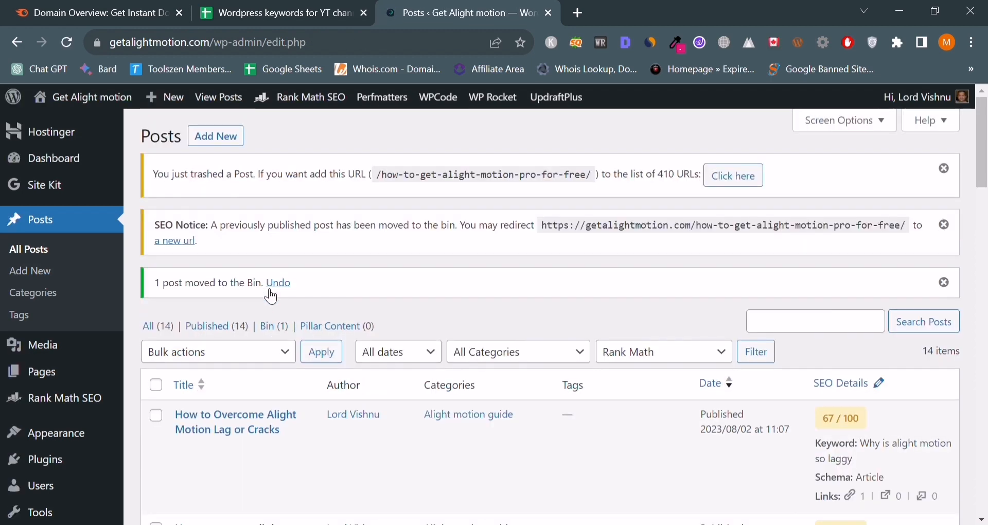
left_click(280, 330)
mouse_move(395, 317)
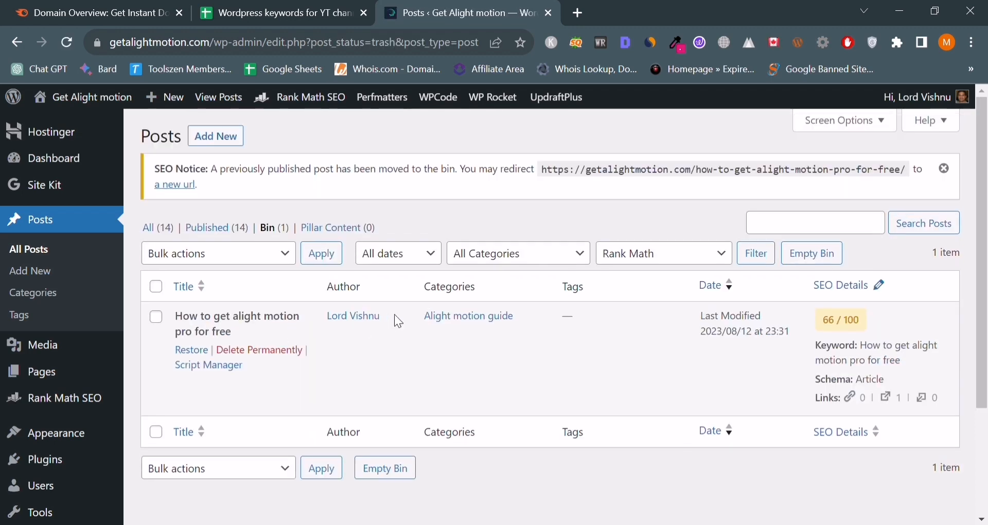
left_click(260, 353)
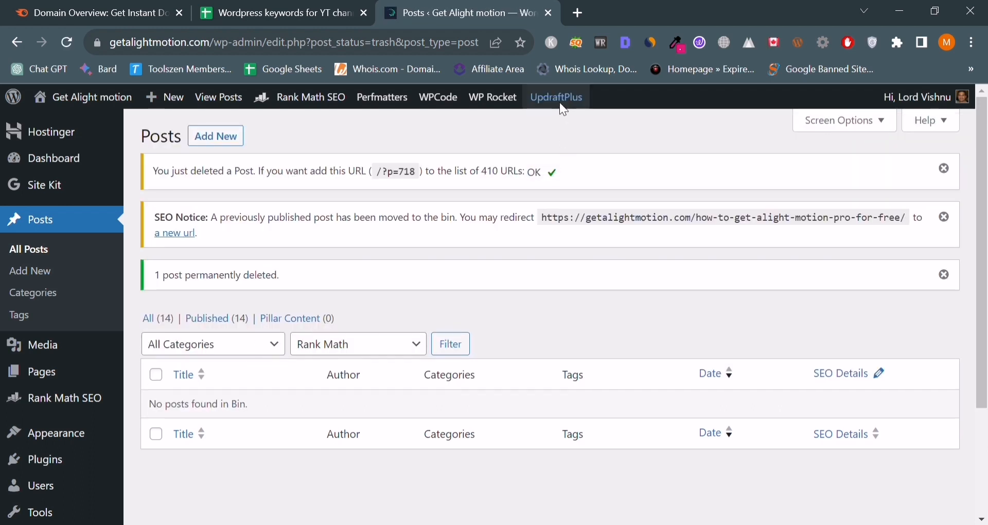
Start restoring the Aug 29, 2023 15:05 UpdraftPlus backup and include Plugins, Themes, Uploads, Others and Database
mouse_move(557, 101)
left_click(568, 125)
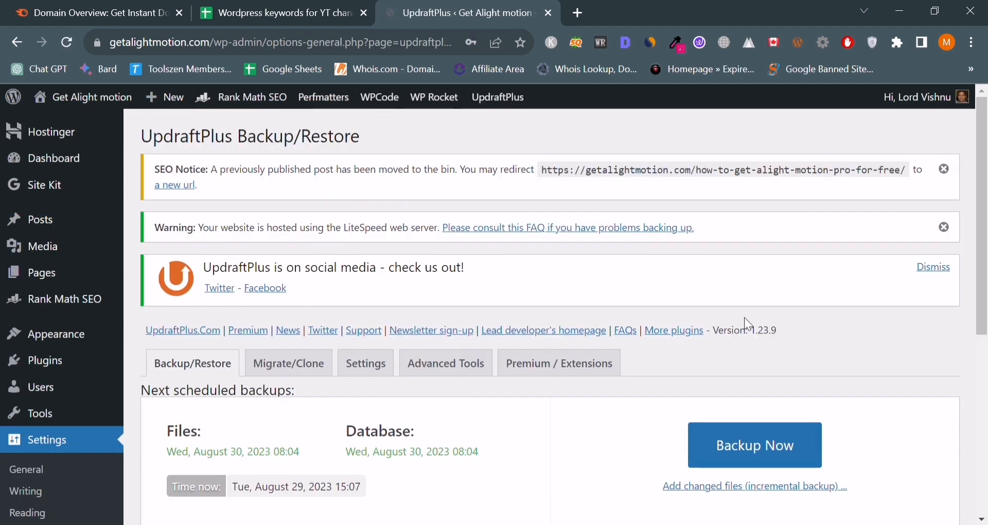
left_click_drag(986, 231, 986, 408)
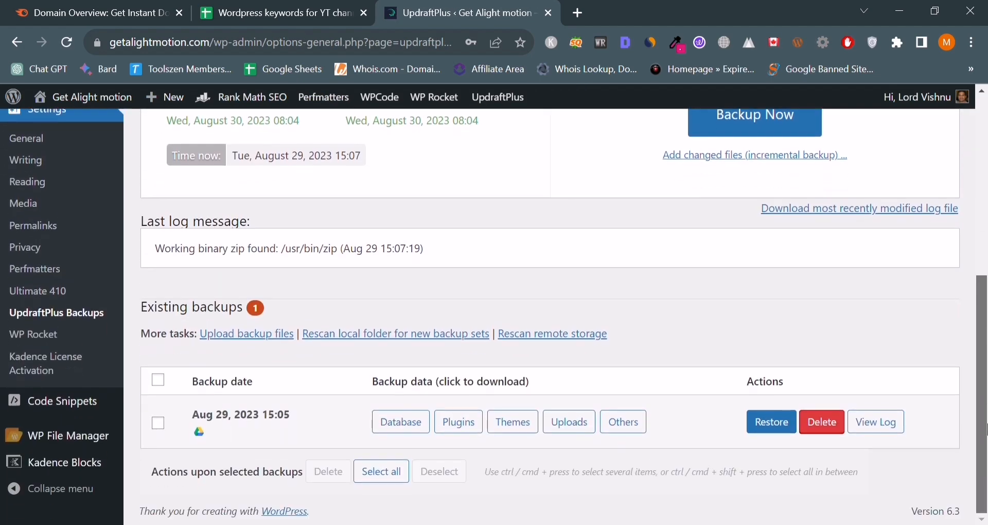
left_click(778, 425)
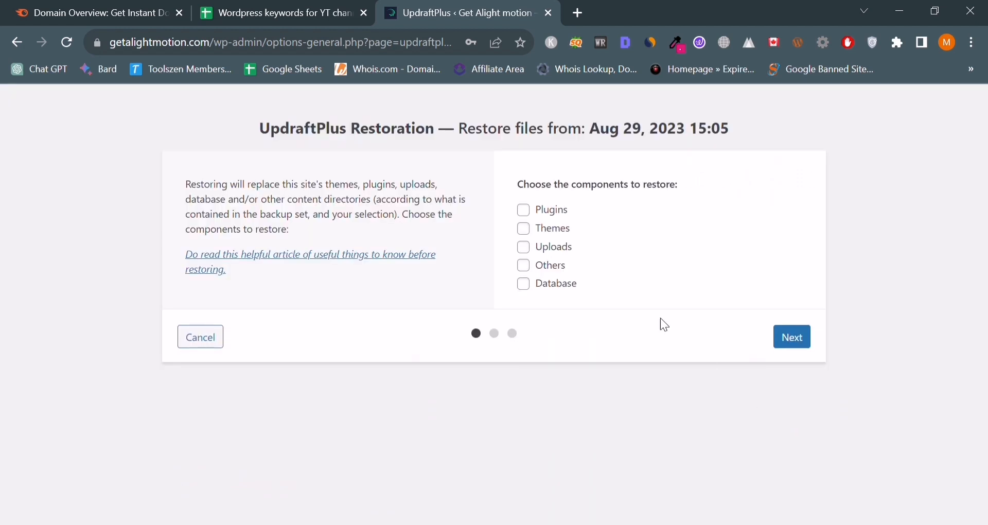
left_click(531, 219)
left_click(525, 229)
left_click(525, 248)
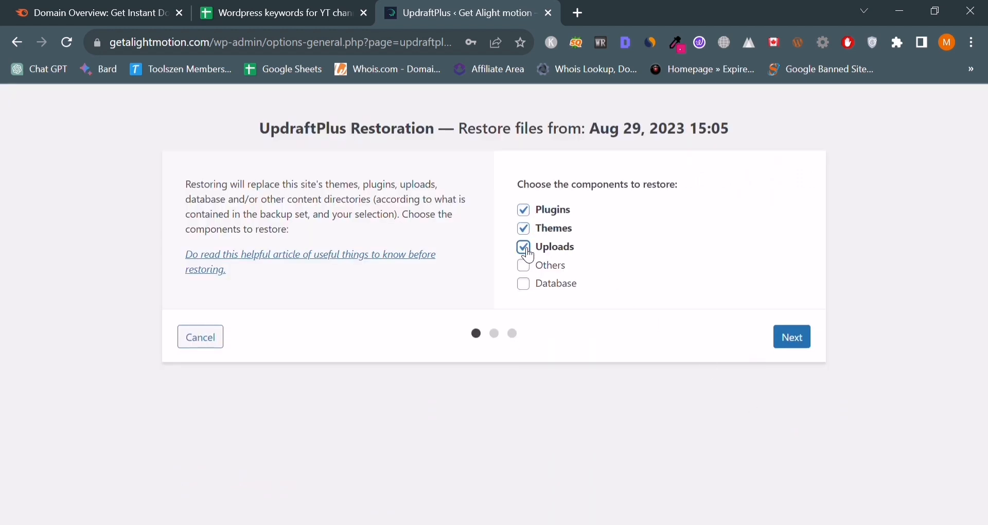
left_click(525, 266)
left_click(526, 286)
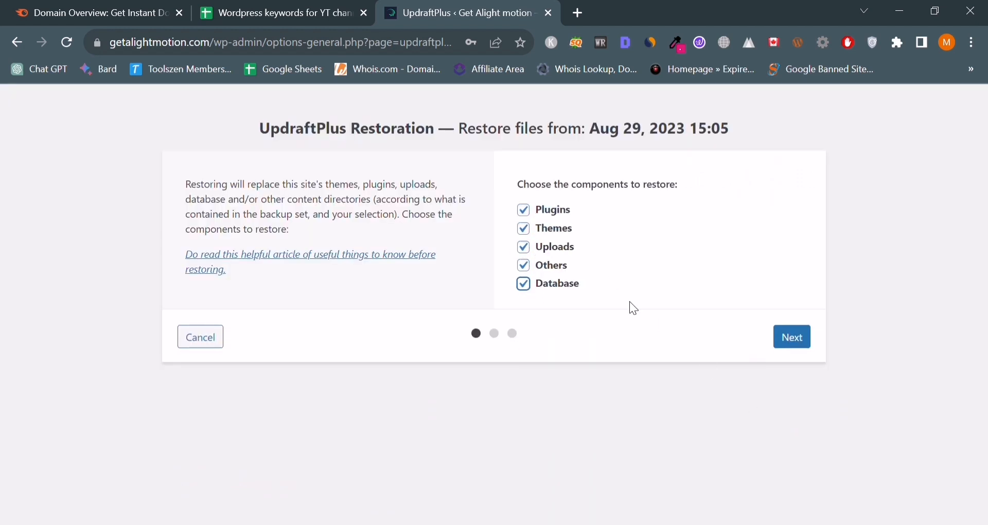
Prepare the backup files, run the restoration and return to the UpdraftPlus configuration
left_click(795, 338)
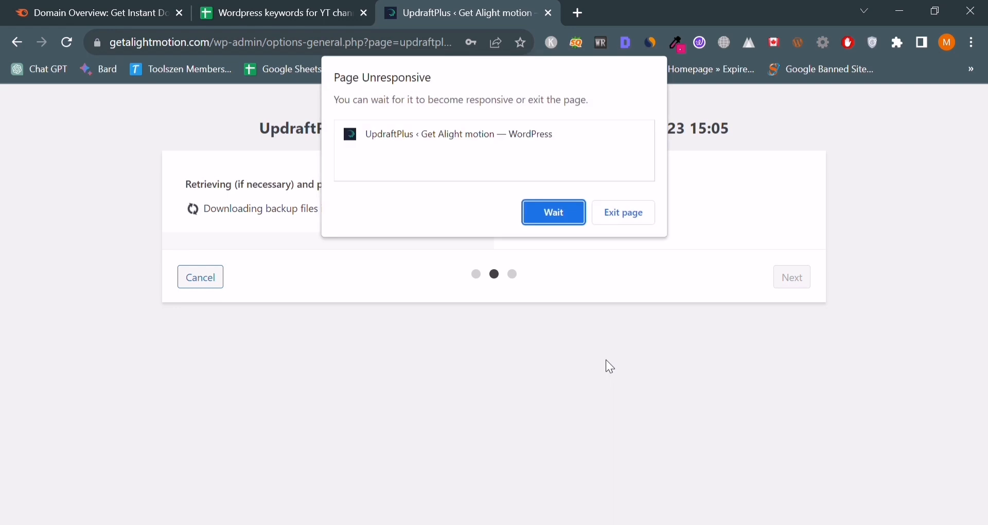
left_click(561, 217)
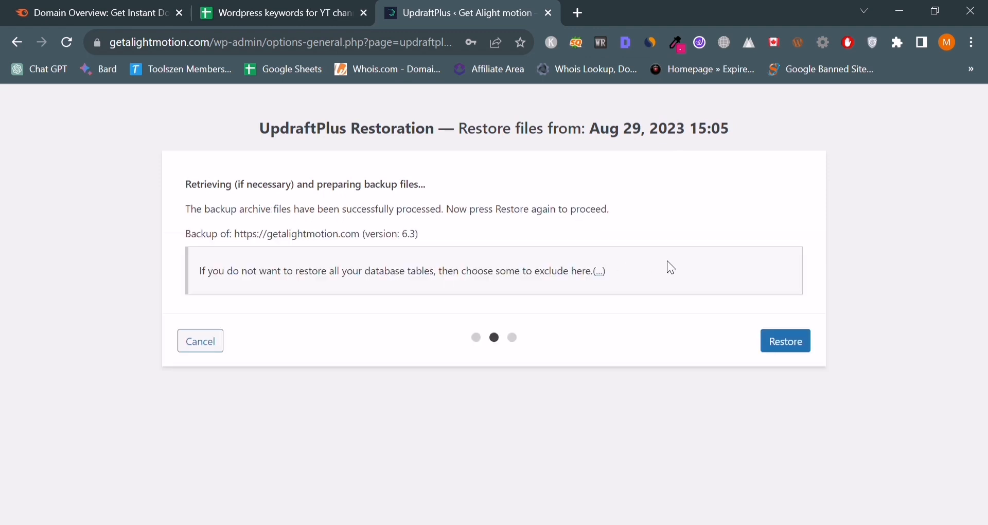
left_click(786, 351)
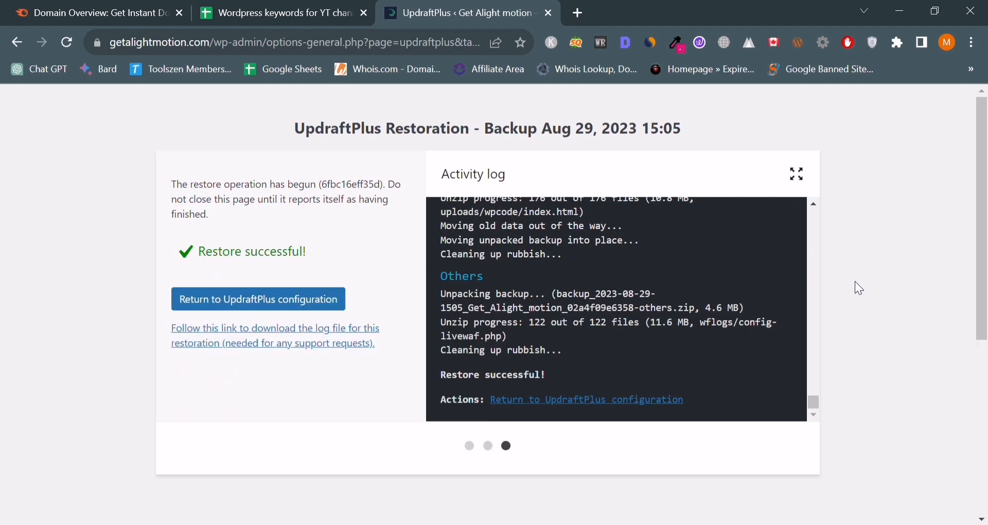
left_click(287, 298)
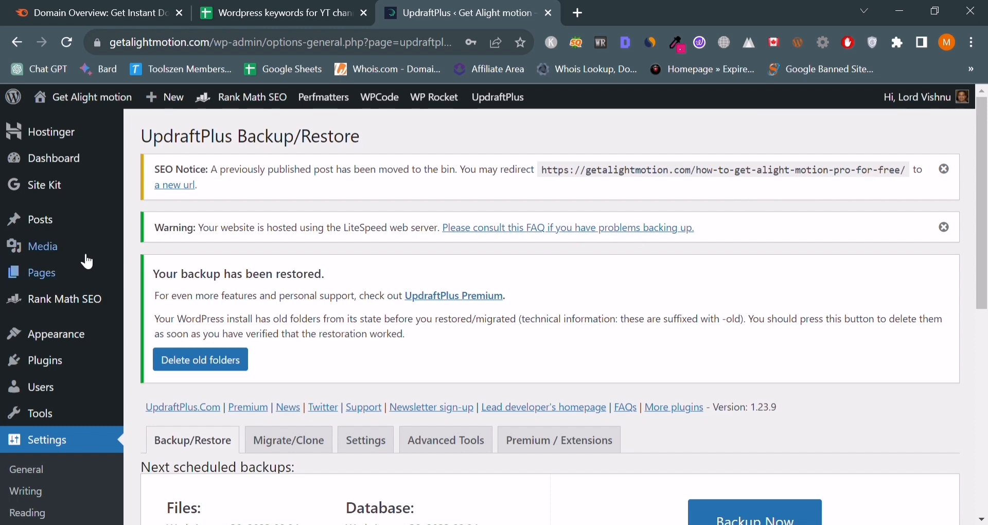
Open the posts list, copy the deleted post's URL from the SEO notice and load it in a new browser tab
mouse_move(79, 227)
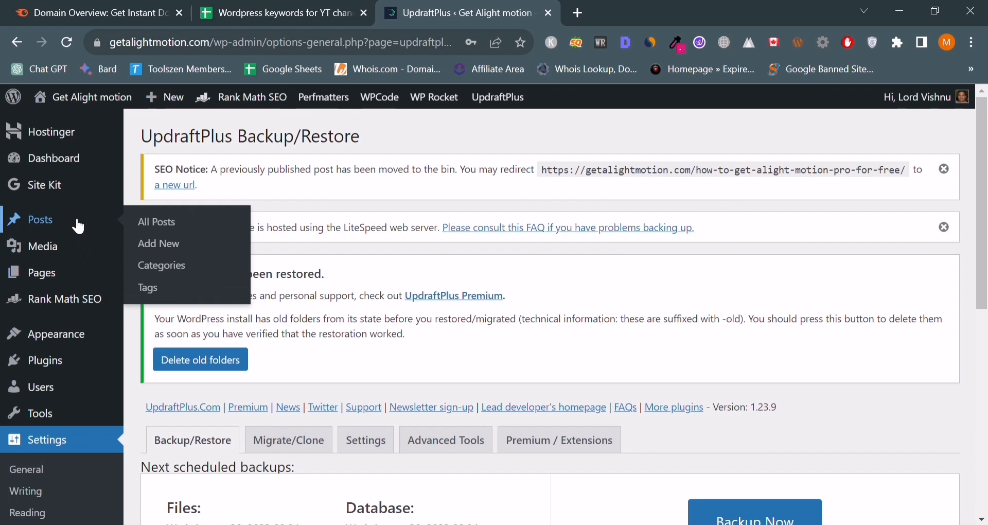
left_click(82, 223)
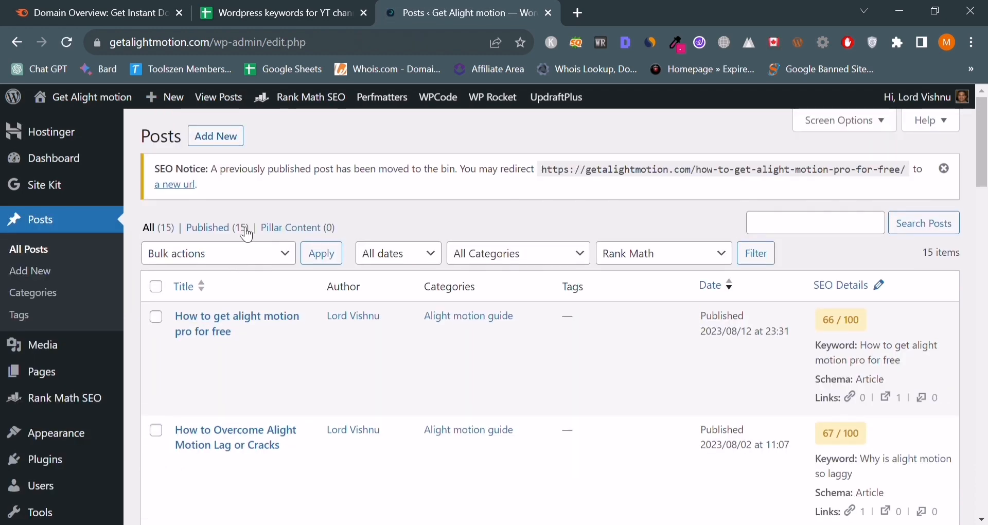
triple_click(734, 177)
left_click(577, 175)
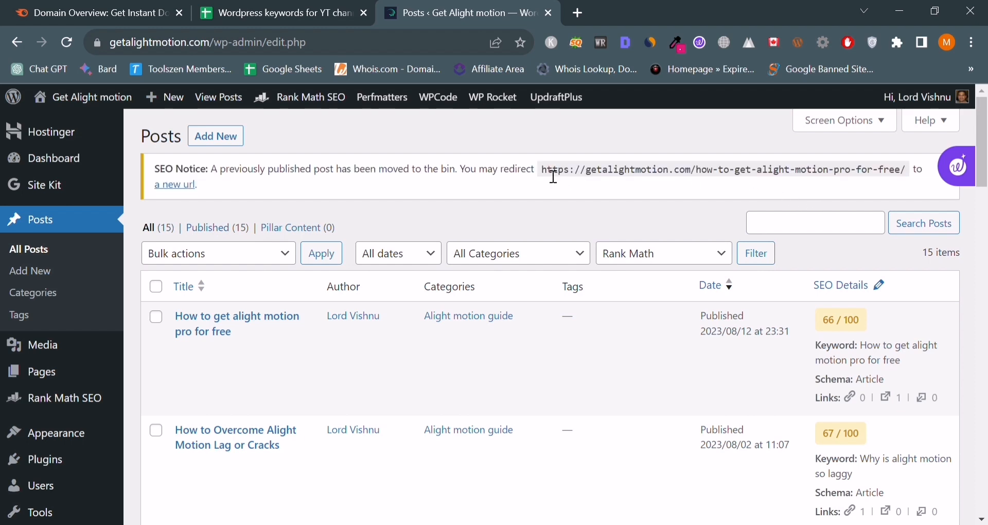
left_click_drag(553, 177, 622, 184)
left_click(578, 178)
left_click_drag(552, 176, 906, 179)
key("ctrl+c")
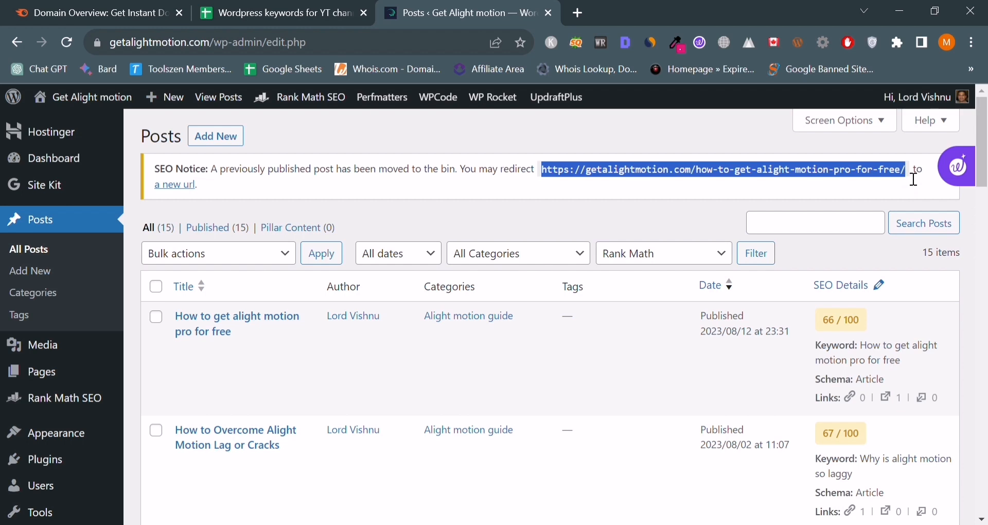
left_click(589, 19)
key("ctrl+v")
key("Return")
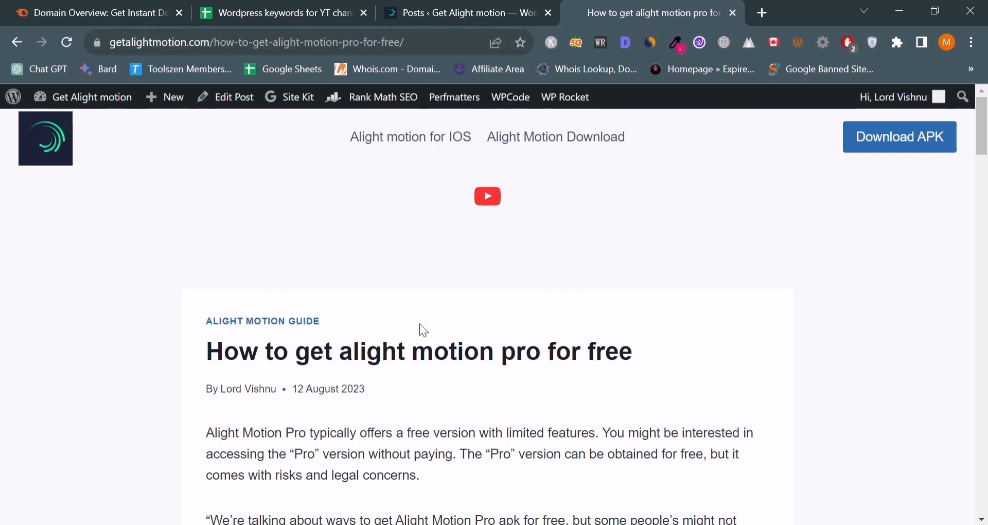
Copy the post's title from its live page and find it in the WordPress posts list
triple_click(405, 355)
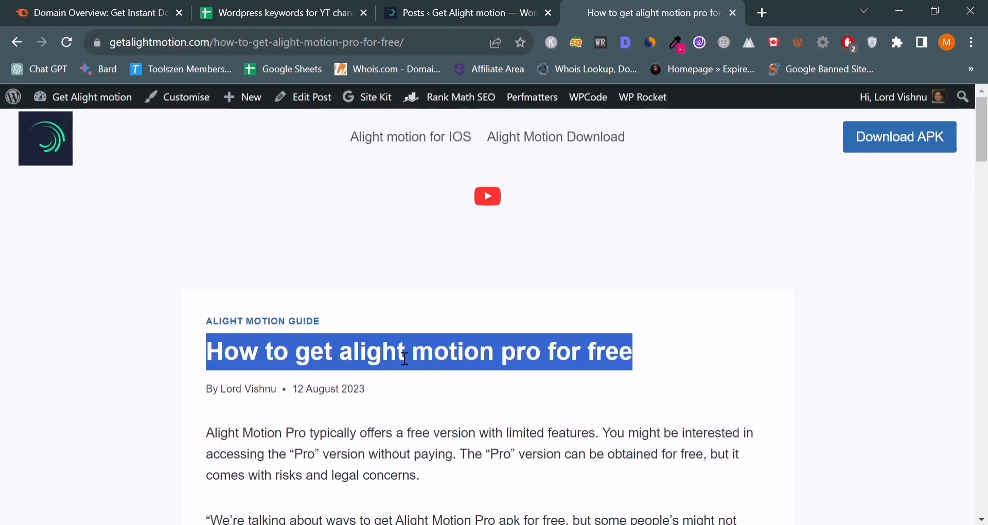
key("ctrl+c")
left_click(458, 13)
key("ctrl+f")
key("ctrl+v")
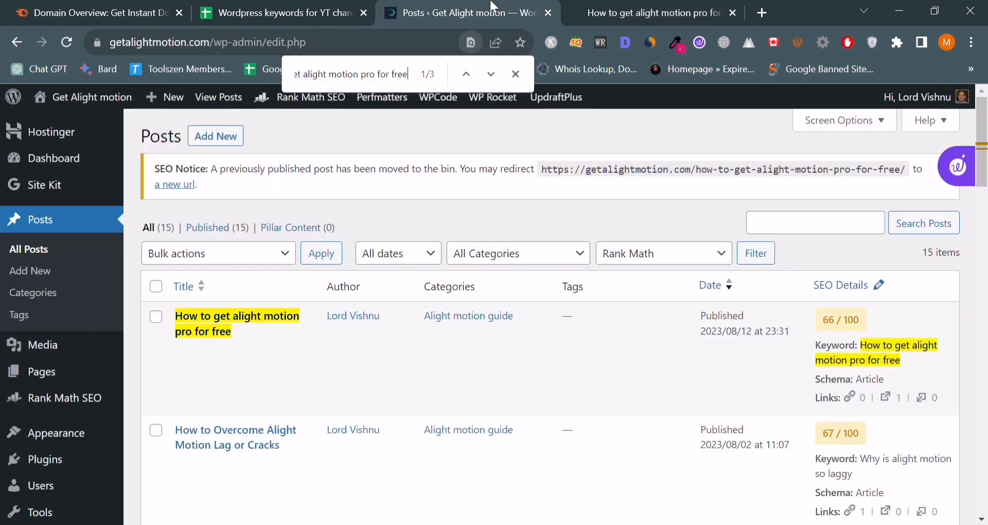
left_click(516, 75)
Dismiss the SEO notice about the binned post above the posts list
mouse_move(877, 170)
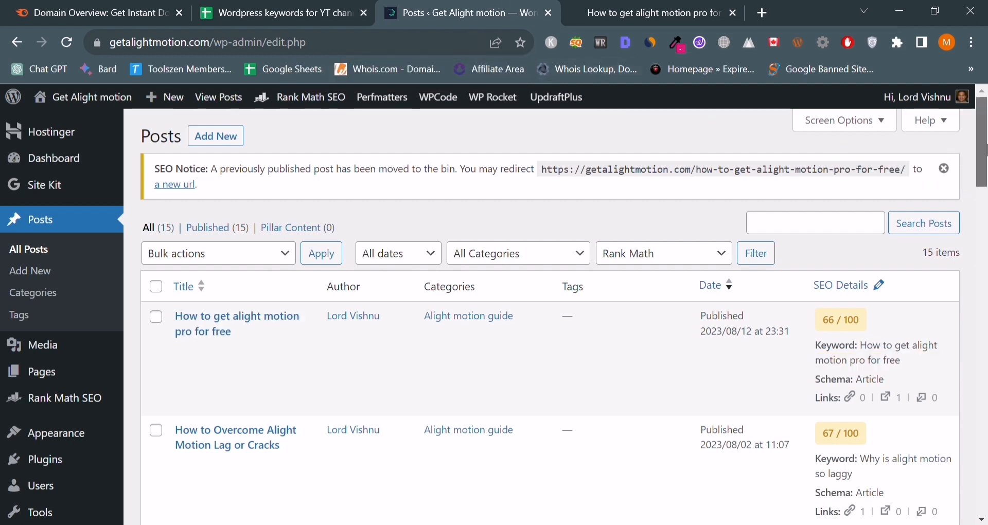
scroll(985, 161, "down", 1)
scroll(985, 161, "up", 1)
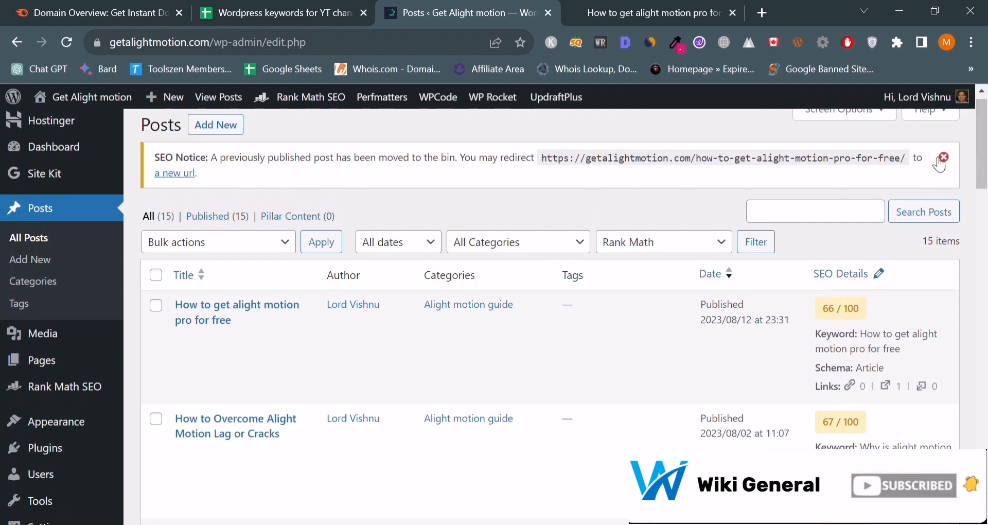
left_click(945, 157)
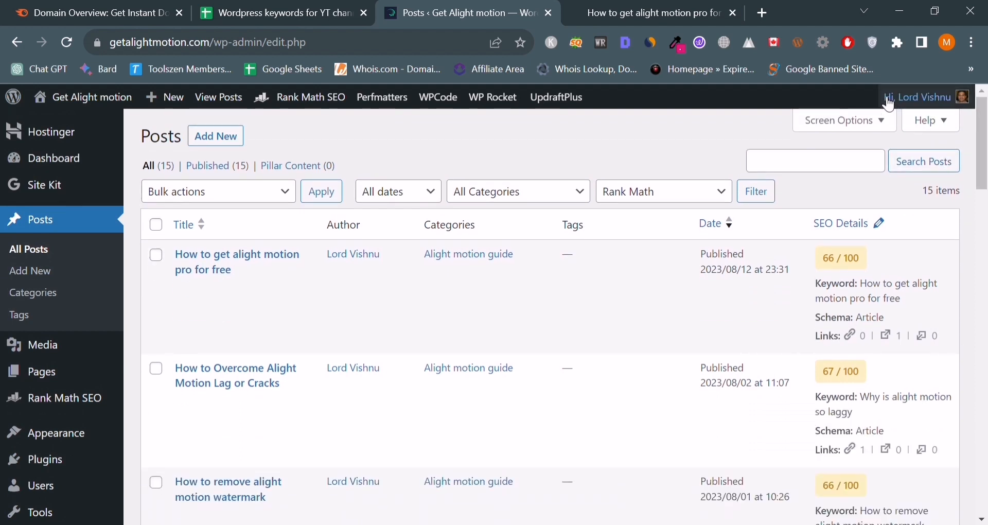